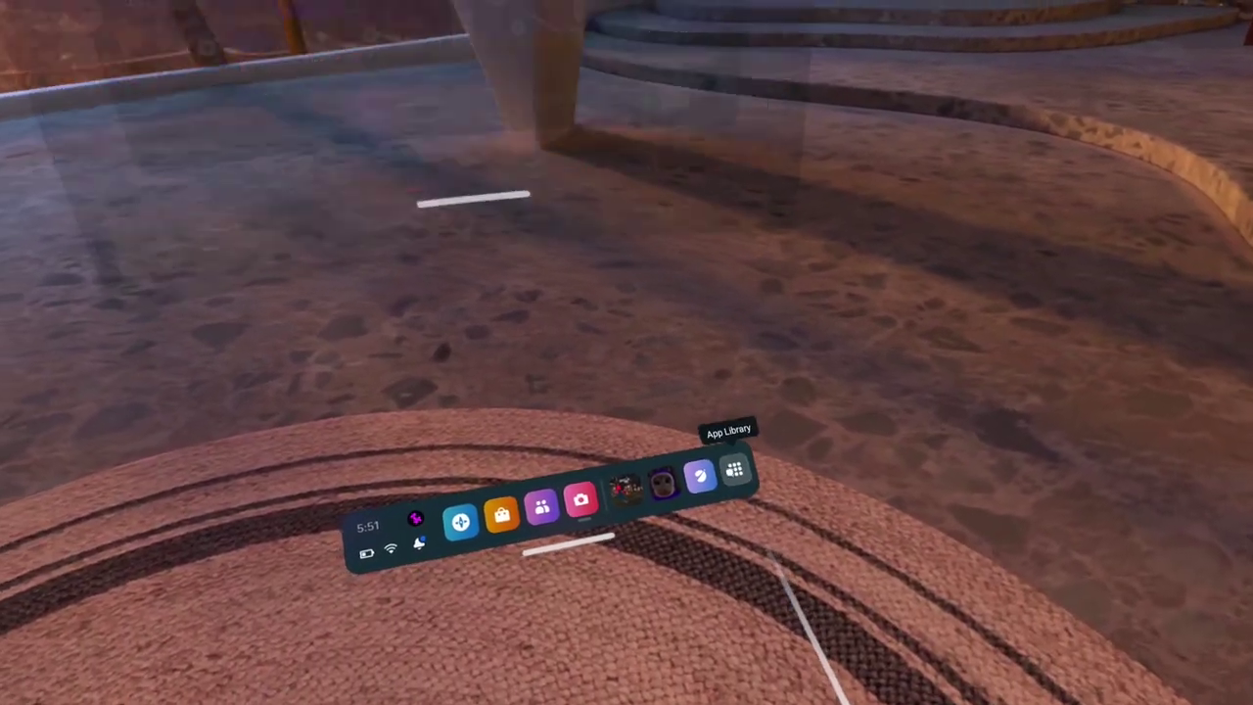
# Leave the Camera panel and open the App Library from the universal menu bar
pyautogui.click(734, 473)
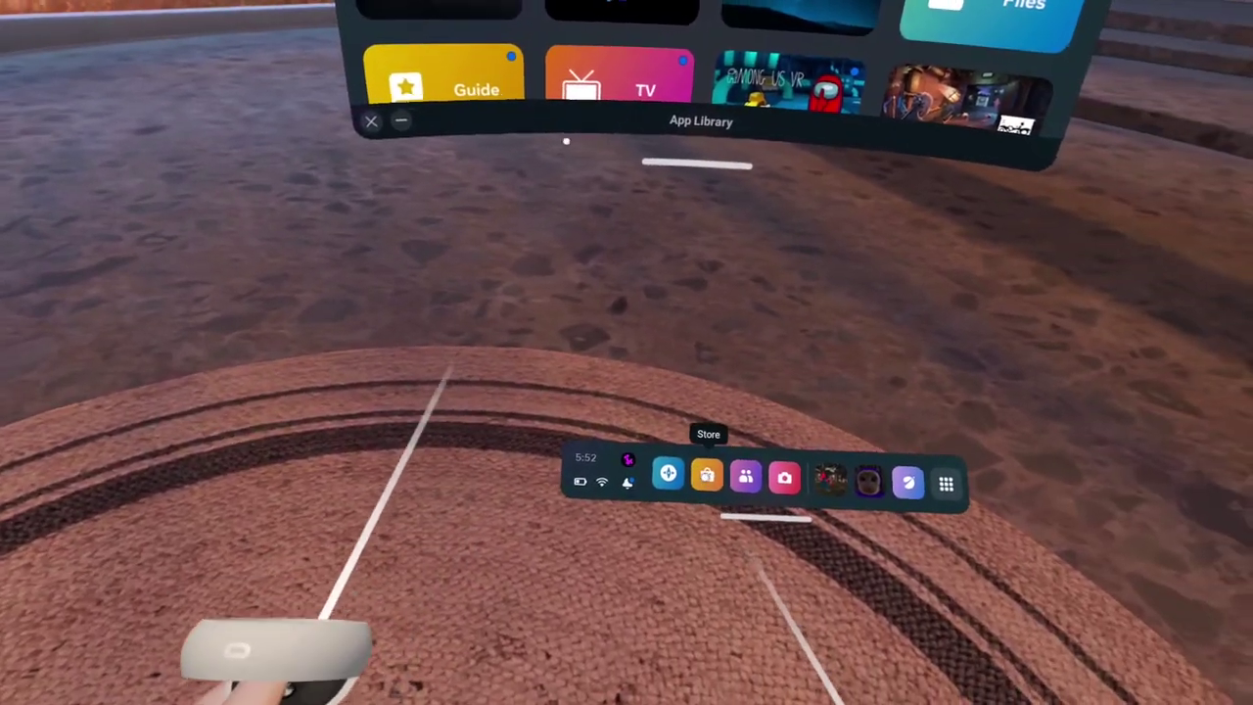
pyautogui.click(708, 476)
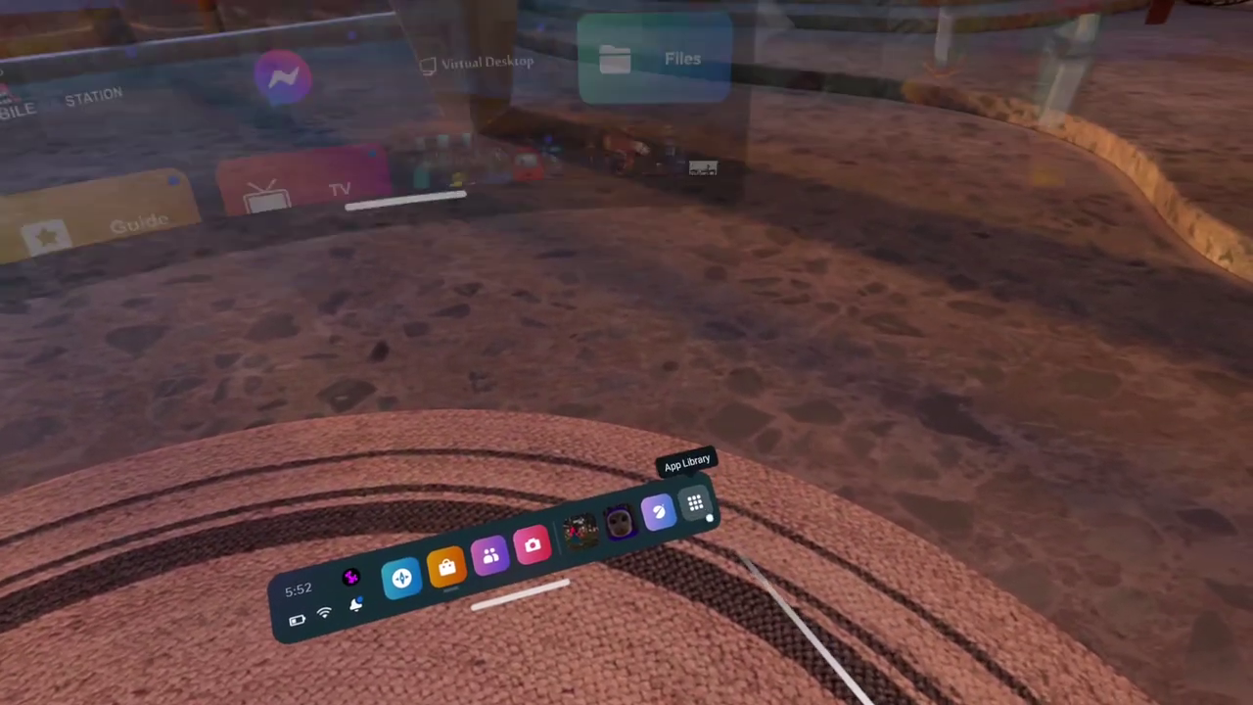
pyautogui.click(805, 460)
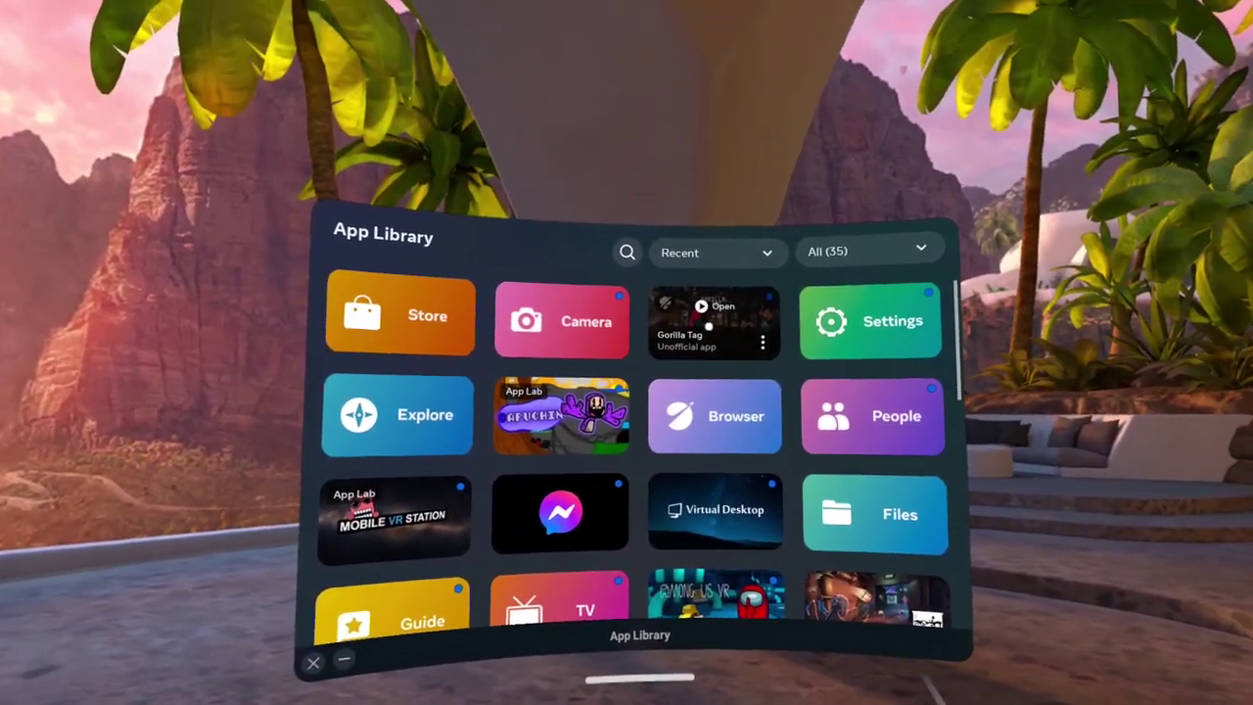
# Launch Gorilla Tag from its App Library tile
pyautogui.click(738, 271)
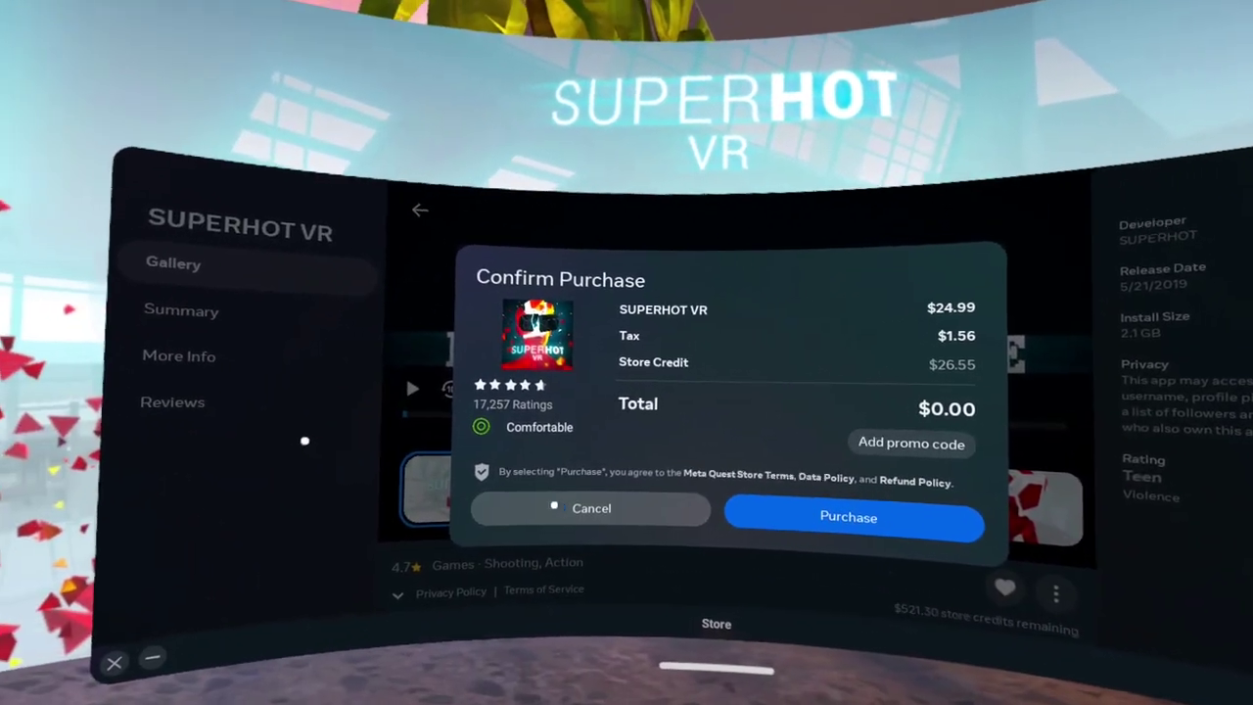
# Cancel the SUPERHOT VR purchase, decline the wishlist offer, and close the Store
pyautogui.click(548, 501)
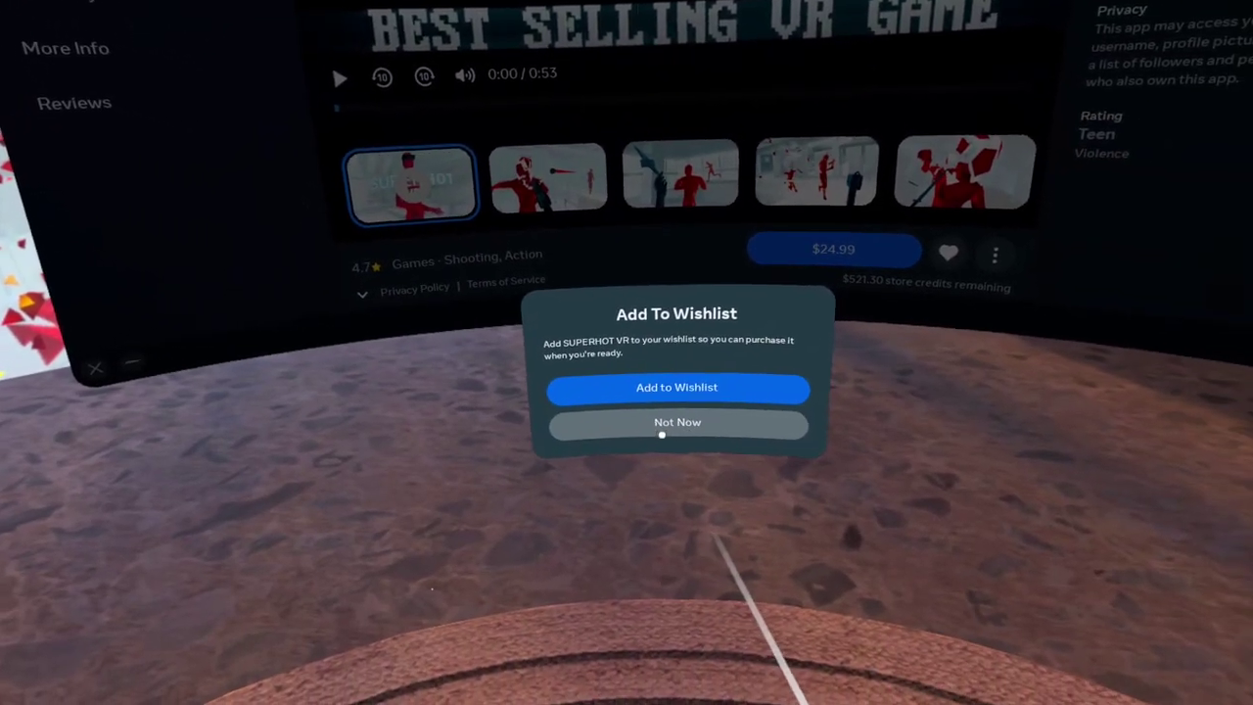
pyautogui.click(675, 421)
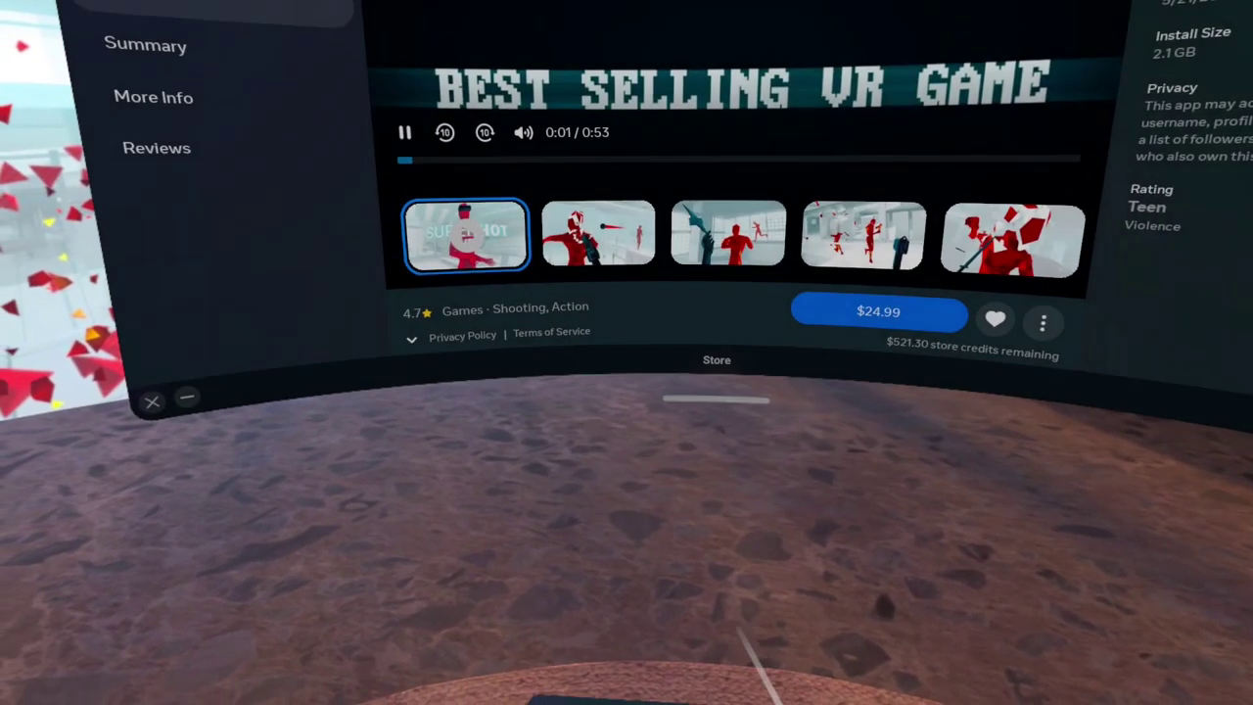
pyautogui.press('super')
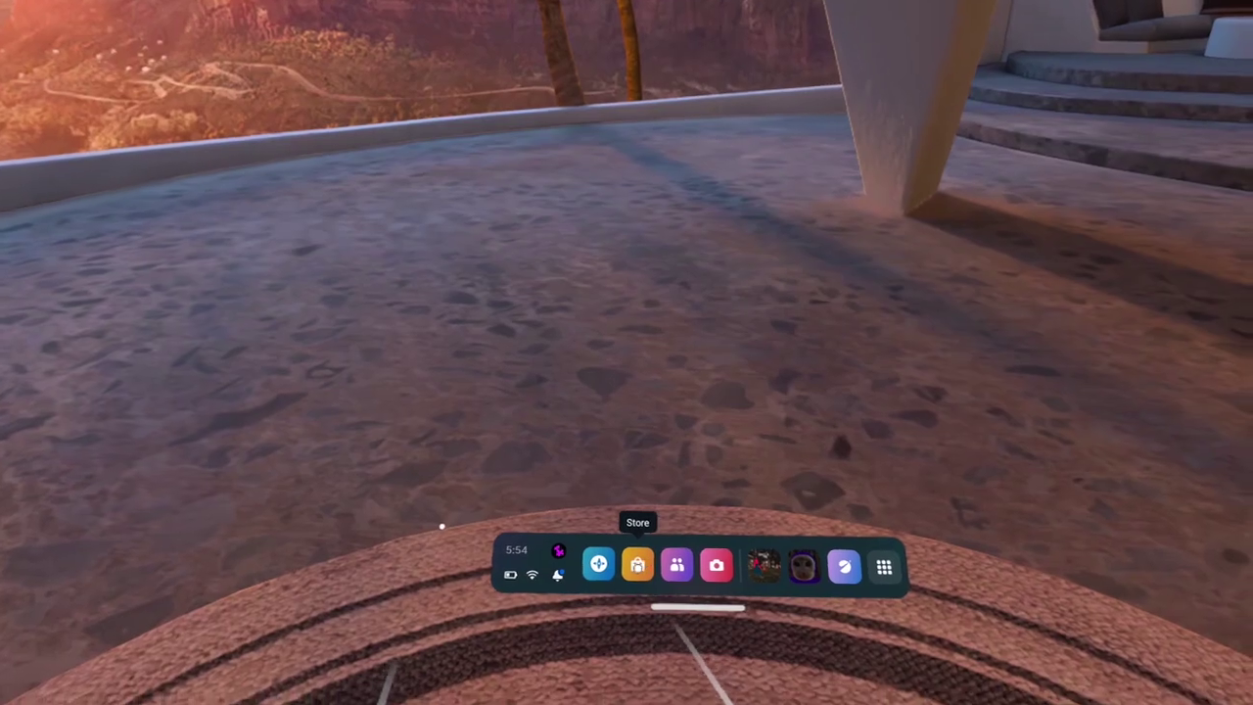
# Reopen the Store to the SUPERHOT VR summary section, then bring up the menu bar
pyautogui.click(636, 562)
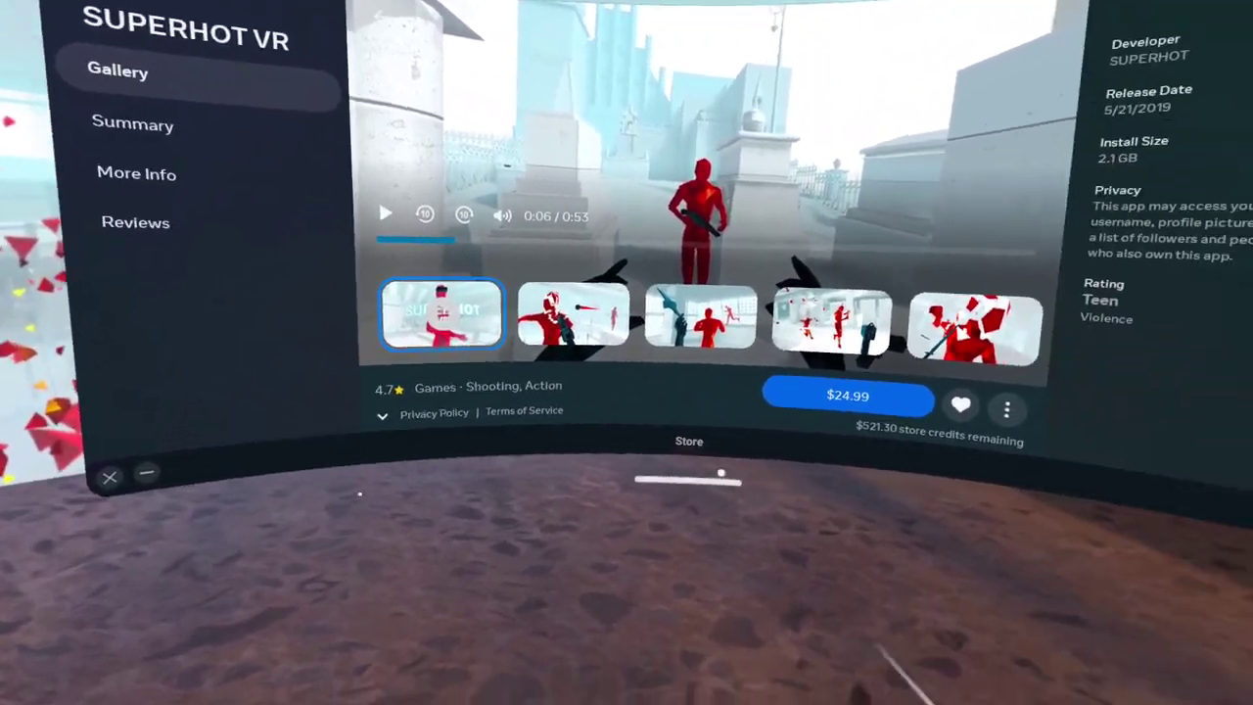
pyautogui.click(93, 121)
pyautogui.press('super')
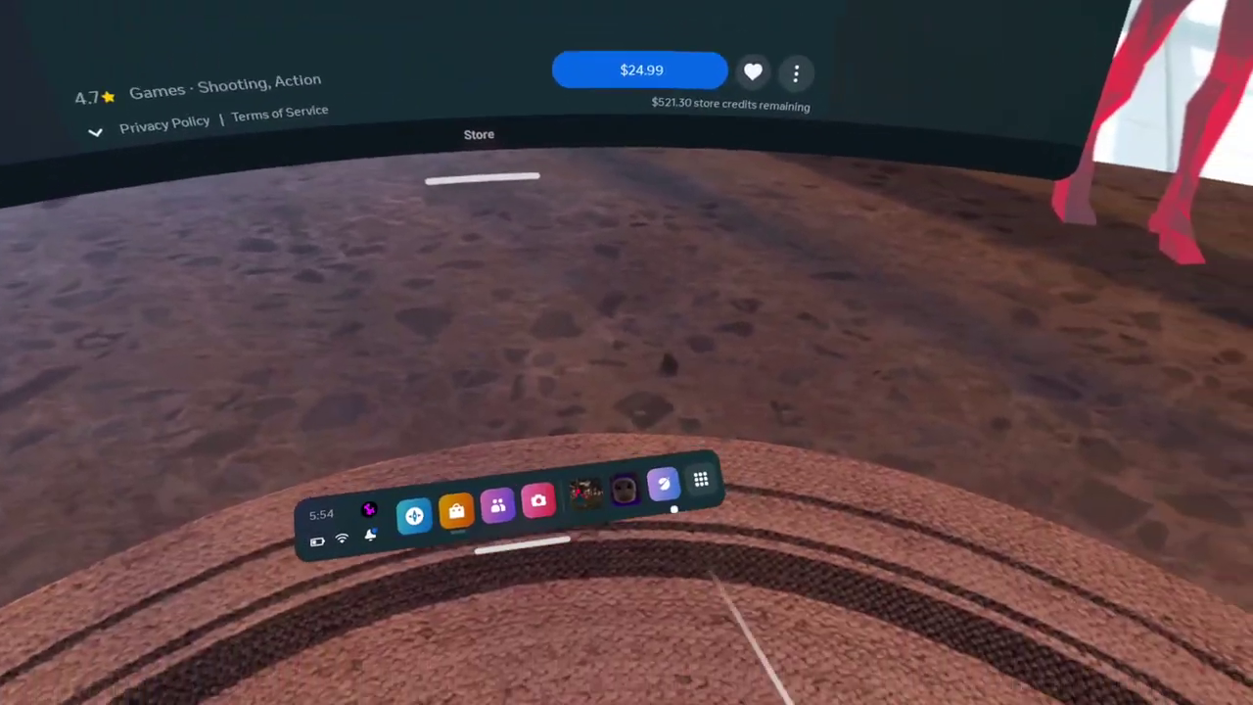
# Launch Gorilla Tag from the App Library, postponing its update and turning on tracking
pyautogui.click(701, 482)
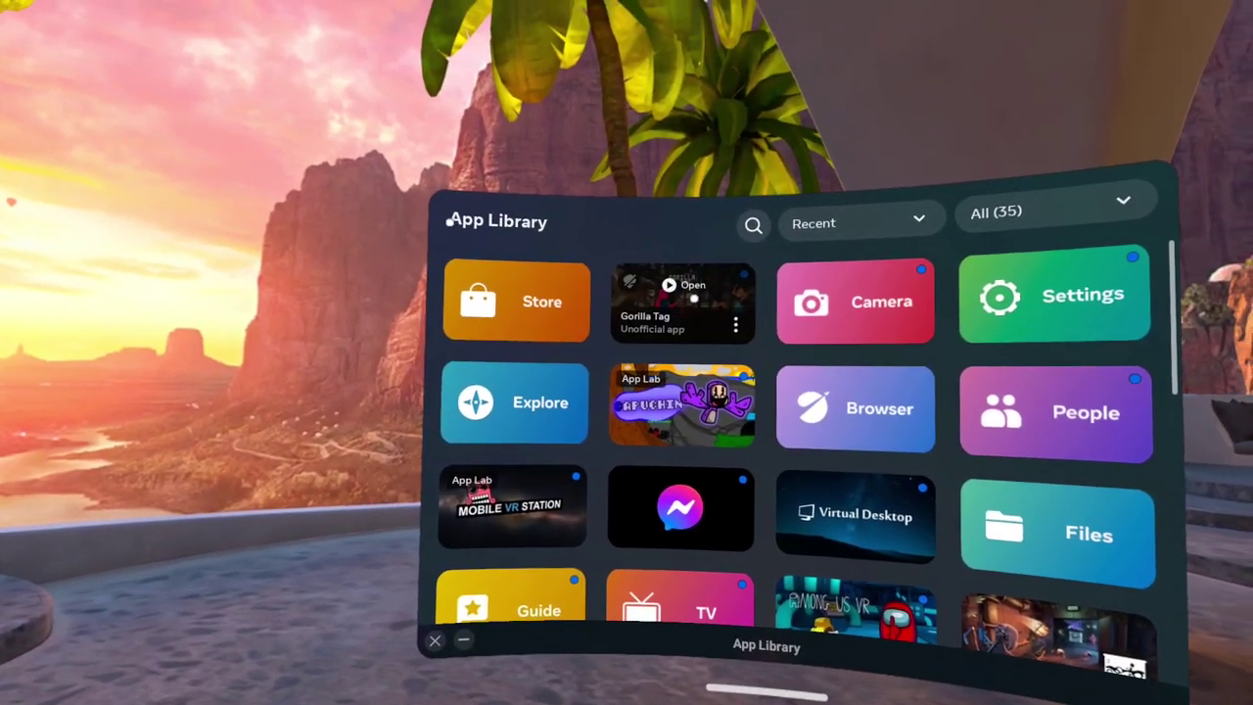
pyautogui.click(685, 284)
pyautogui.click(646, 490)
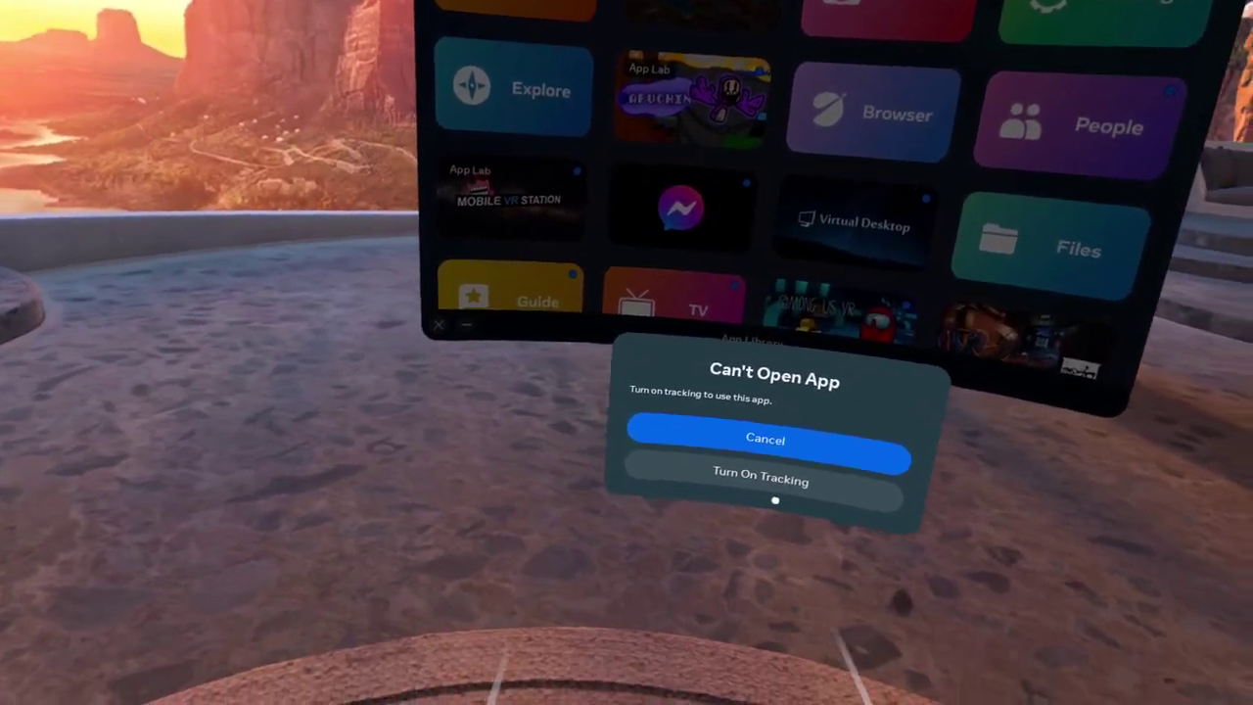
pyautogui.click(763, 477)
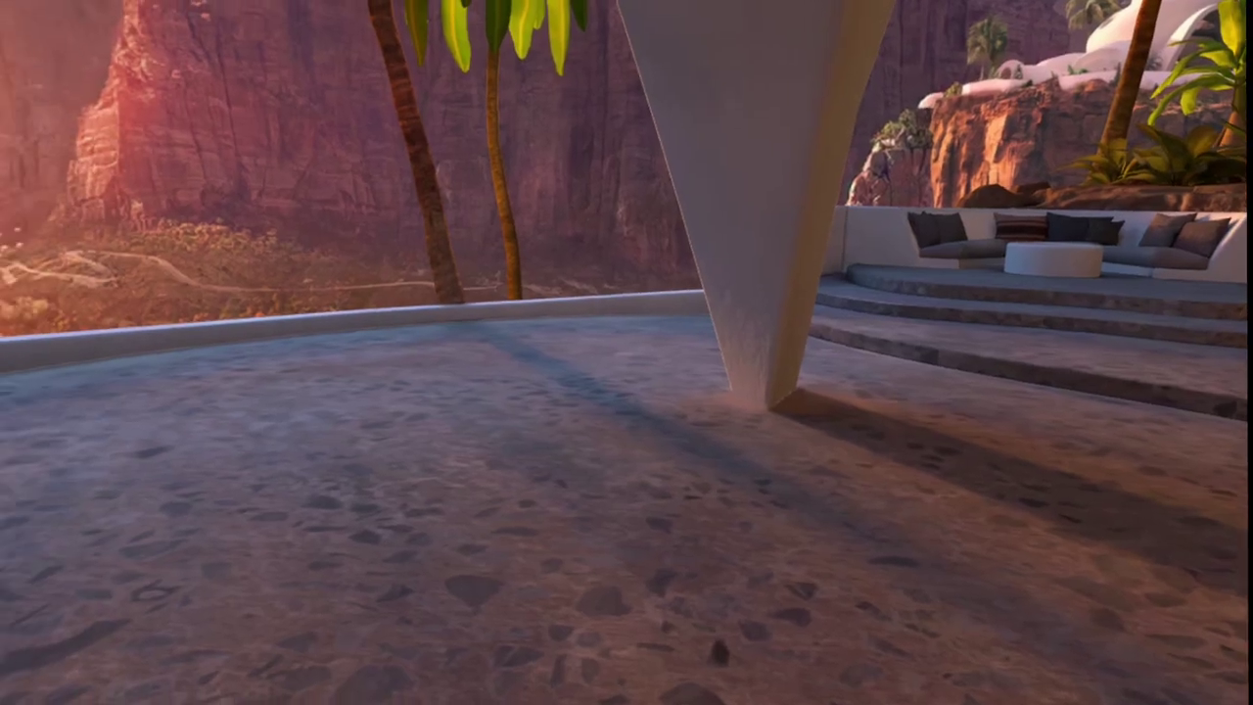